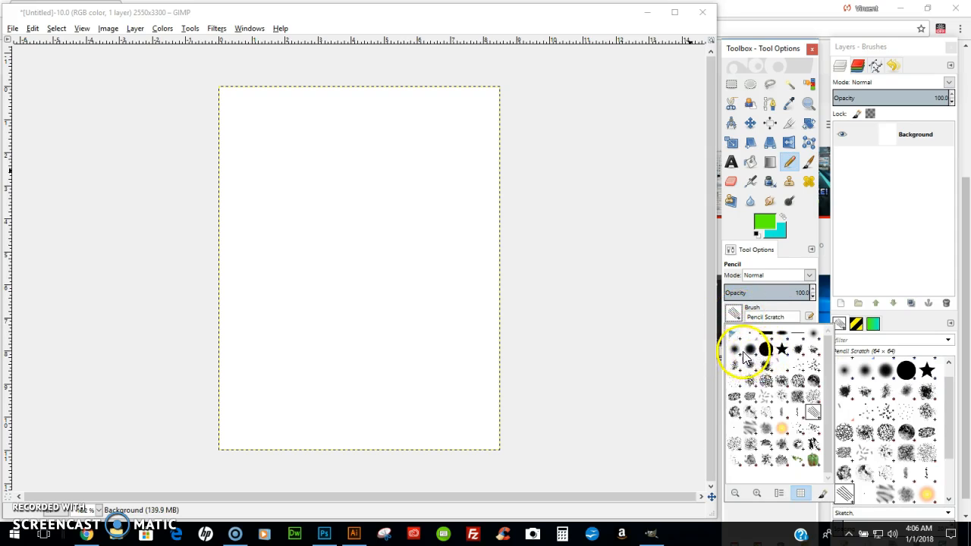
- Draw a green zigzag across the upper page with the Pencil, using the 2. Hardness 050 brush at size 98
click(733, 352)
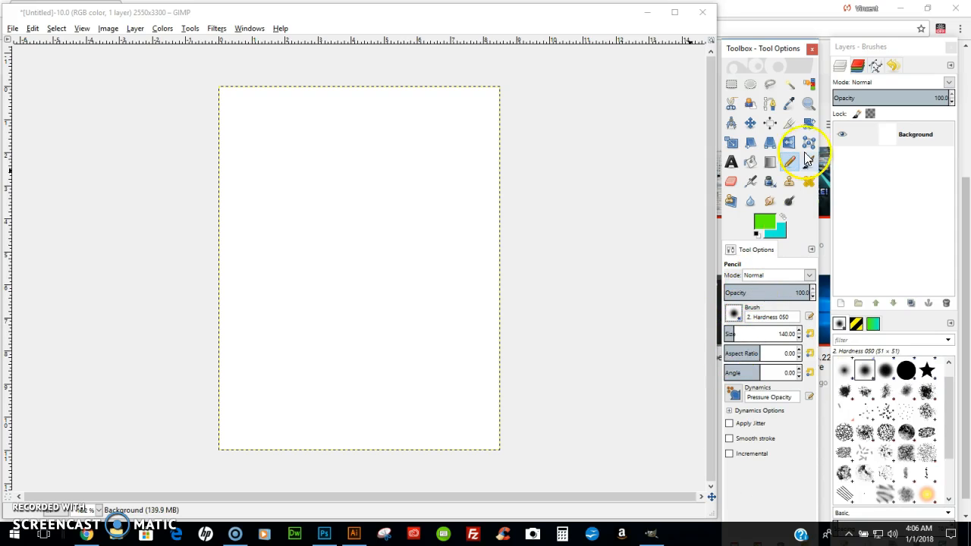
click(798, 336)
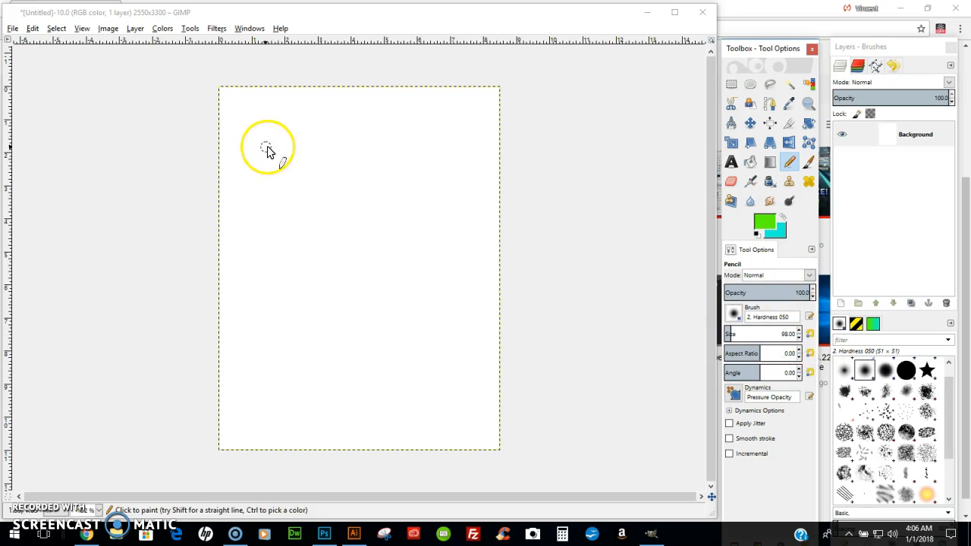
mouse_move(248, 151)
mouse_down()
mouse_move(259, 180)
mouse_move(336, 215)
mouse_move(470, 235)
mouse_up()
- Draw two more pencil zigzags below the first, one at brush size 1 and one at brush size 10
click(799, 338)
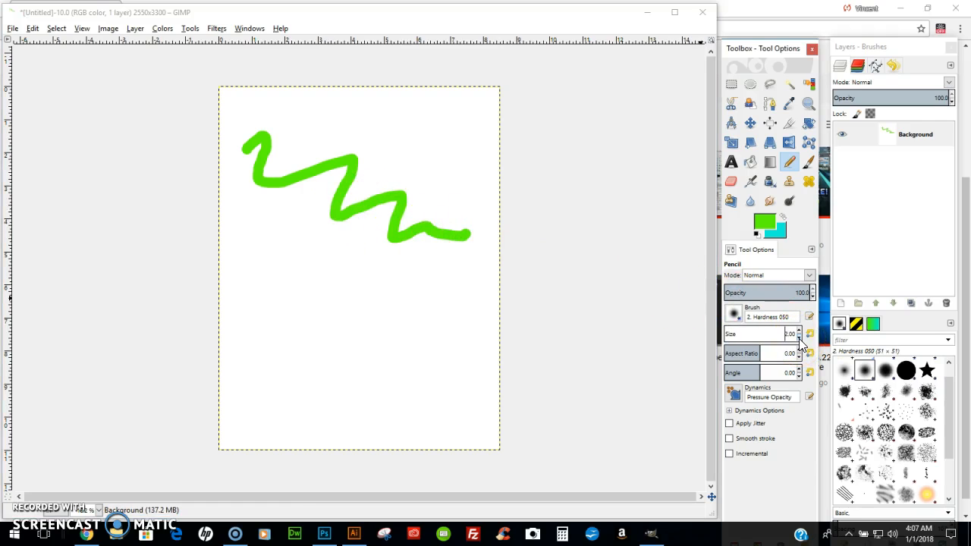
mouse_move(241, 209)
mouse_down()
mouse_move(296, 267)
mouse_move(420, 292)
mouse_up()
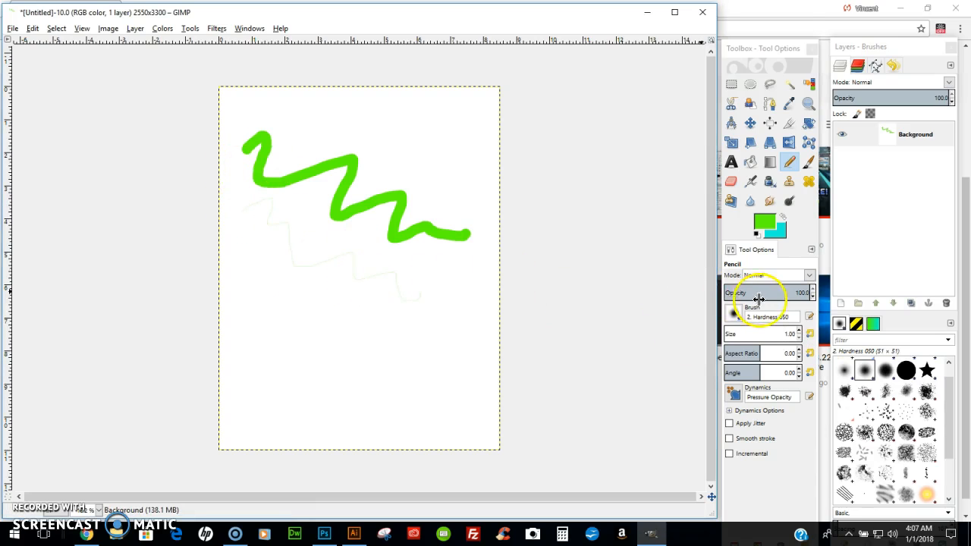
click(799, 331)
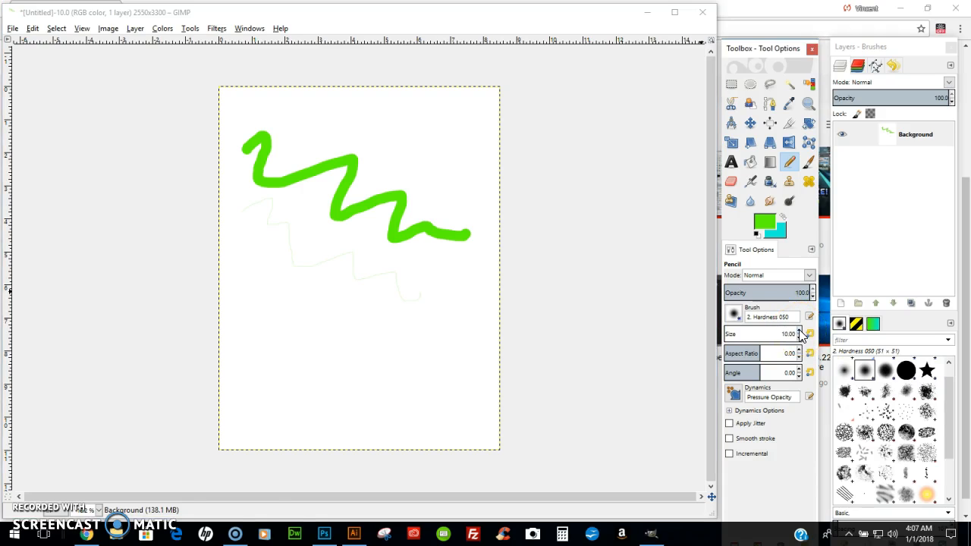
mouse_move(235, 267)
mouse_down()
mouse_move(253, 289)
mouse_move(289, 296)
mouse_up()
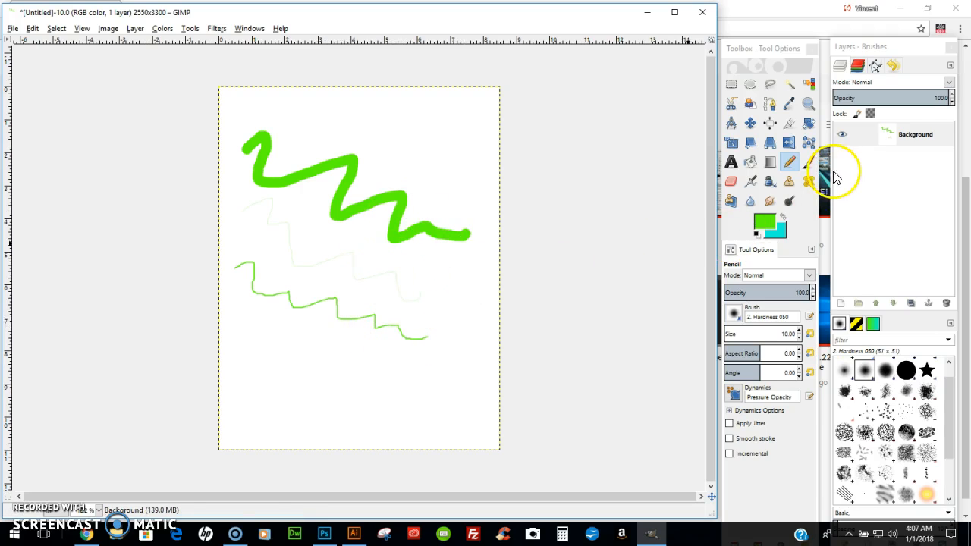
- Undo all three pencil strokes
key(ctrl+z)
key(ctrl+z)
key(ctrl+z)
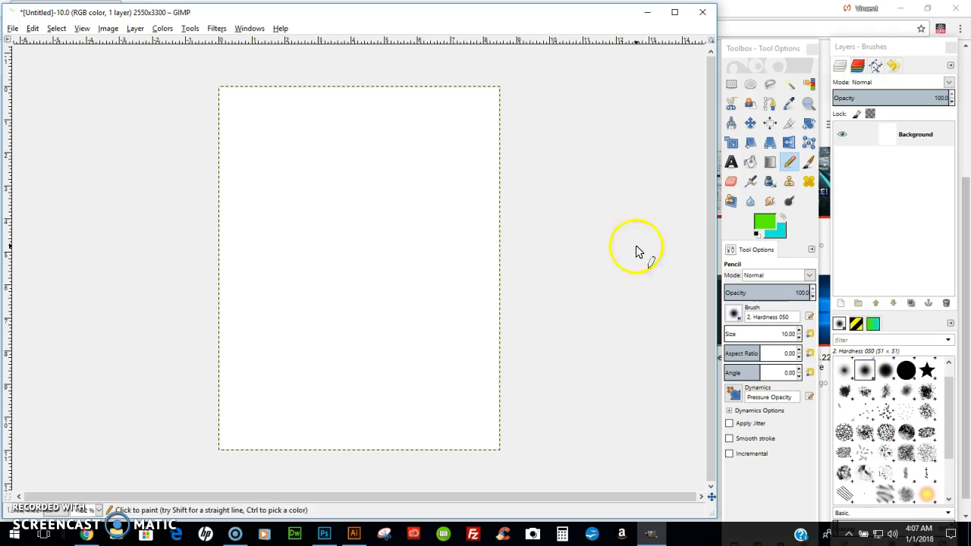
- Paint a zigzag across the upper half of the page with the Paintbrush, using the Sparks brush at size 10
click(809, 162)
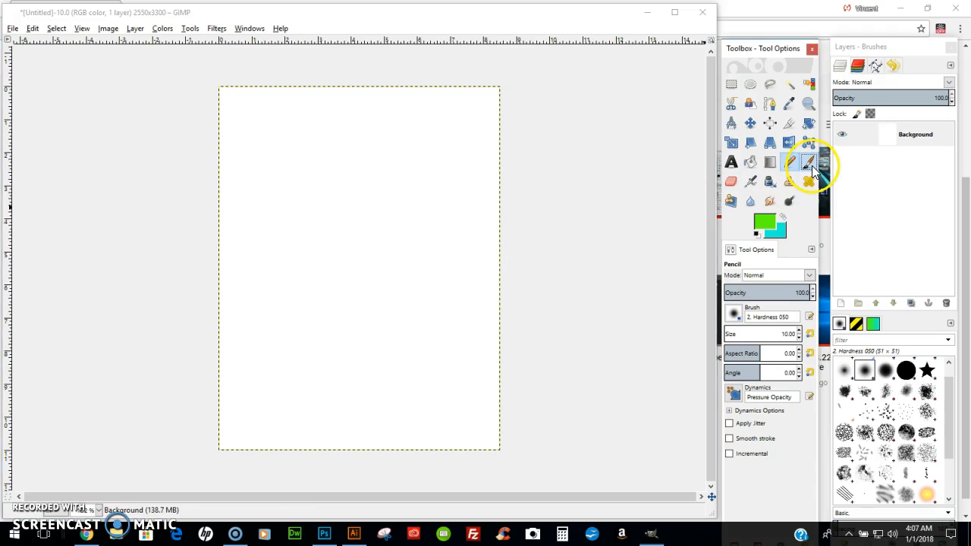
click(733, 313)
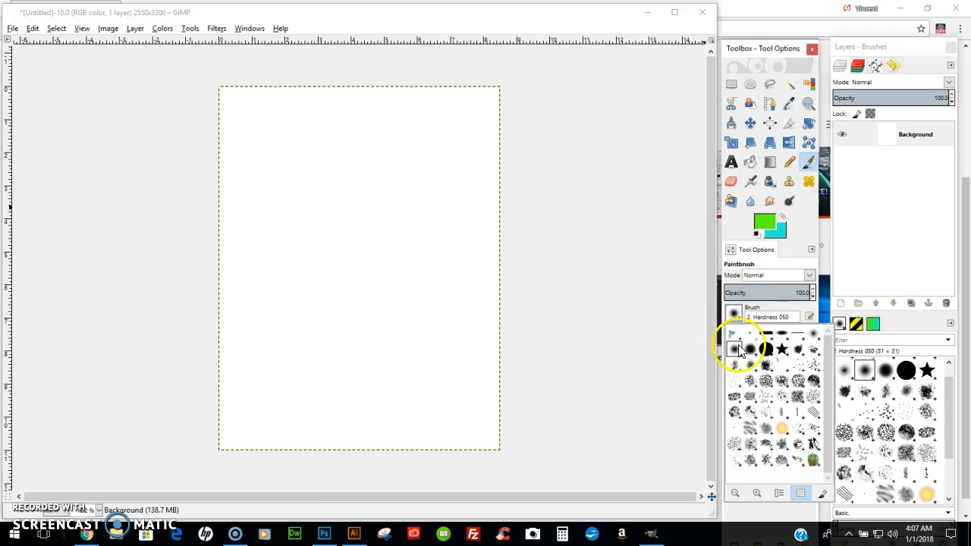
click(783, 433)
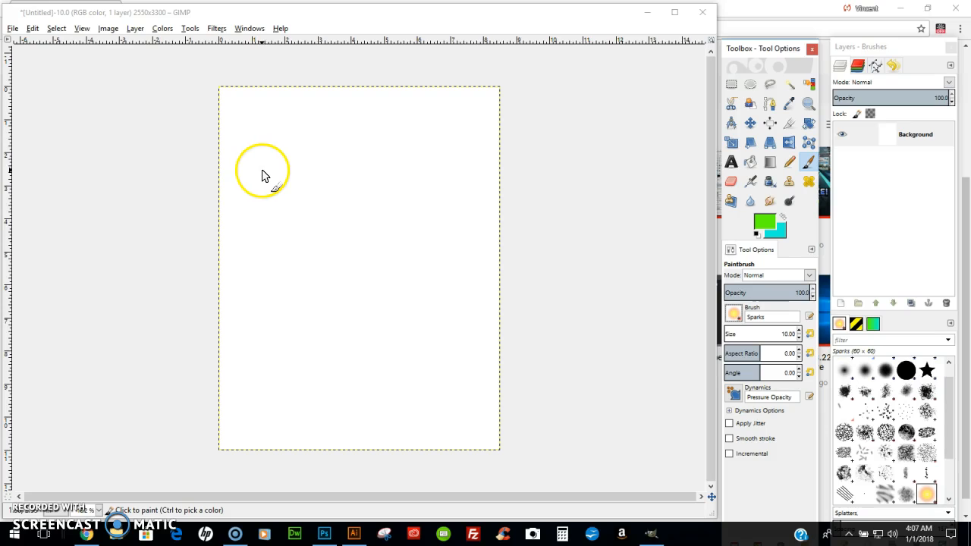
mouse_move(243, 173)
mouse_down()
mouse_move(280, 154)
mouse_move(282, 208)
mouse_move(376, 205)
mouse_move(451, 218)
mouse_move(471, 242)
mouse_up()
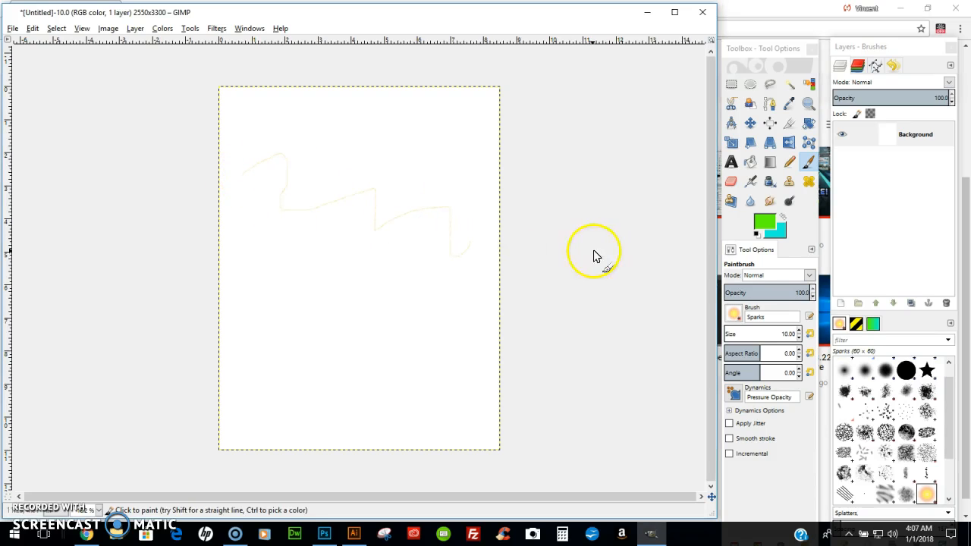
- Set the Sparks brush size to 134 and paint a second zigzag below the thin one
click(800, 331)
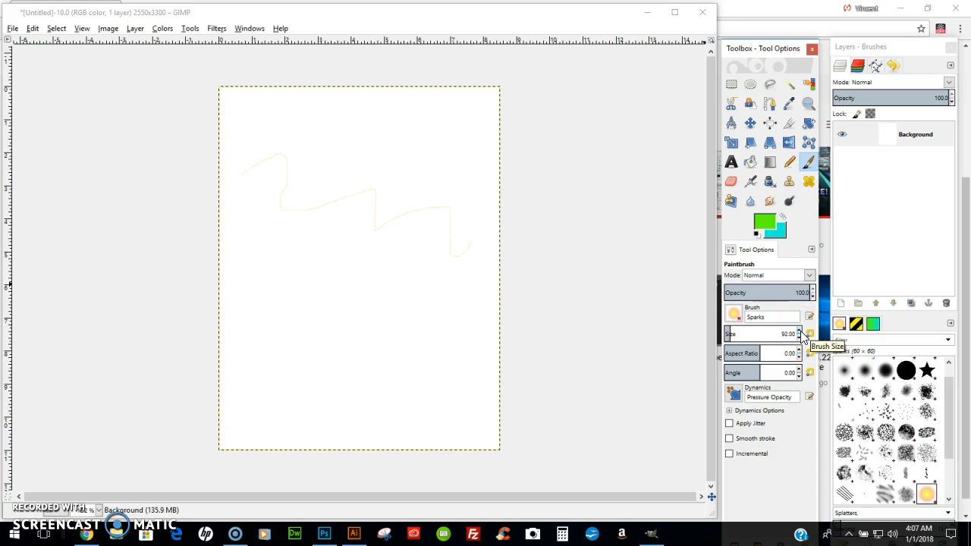
click(250, 228)
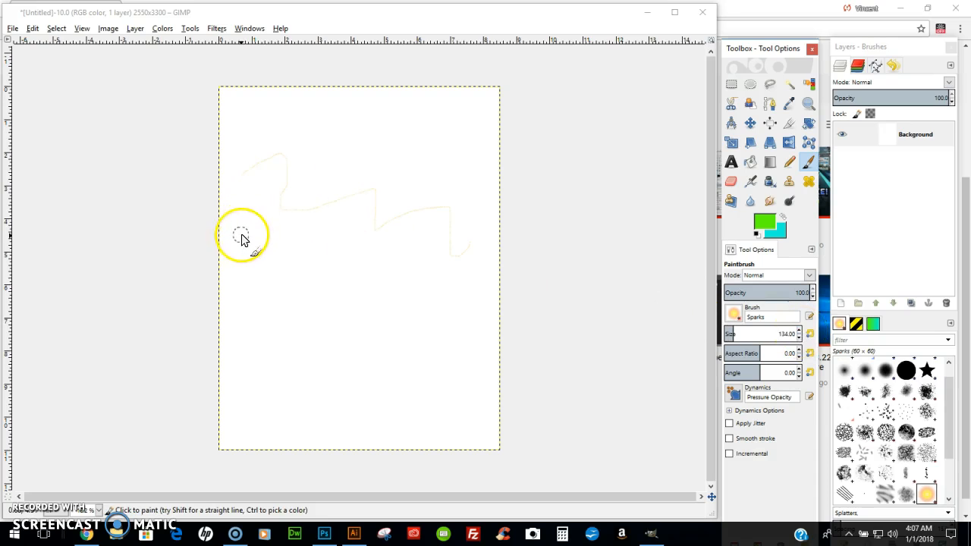
mouse_move(269, 248)
mouse_down()
mouse_move(338, 230)
mouse_move(347, 268)
mouse_move(399, 262)
mouse_move(462, 307)
mouse_up()
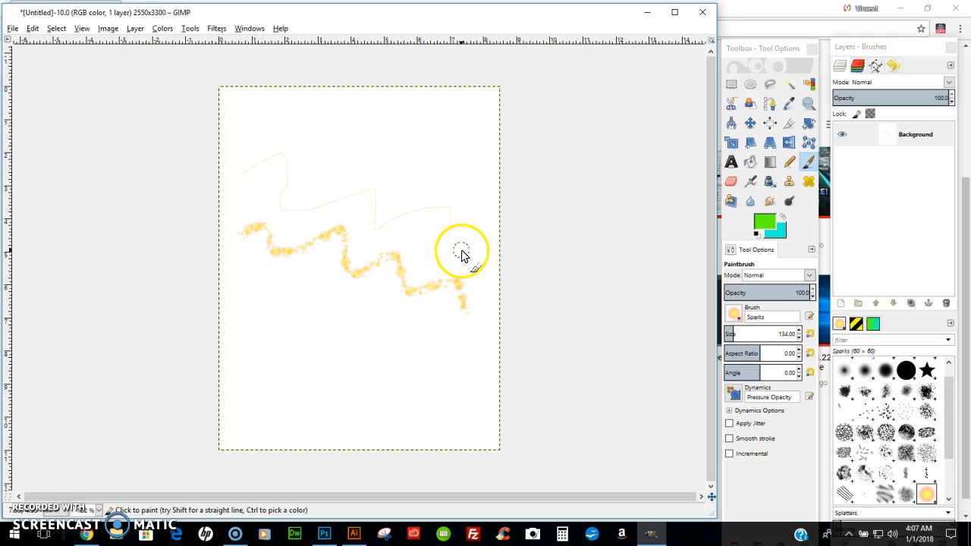
- Paint a green zigzag above the other strokes with the Paintbrush, using the Cell 02 brush at size 134
click(734, 313)
click(771, 388)
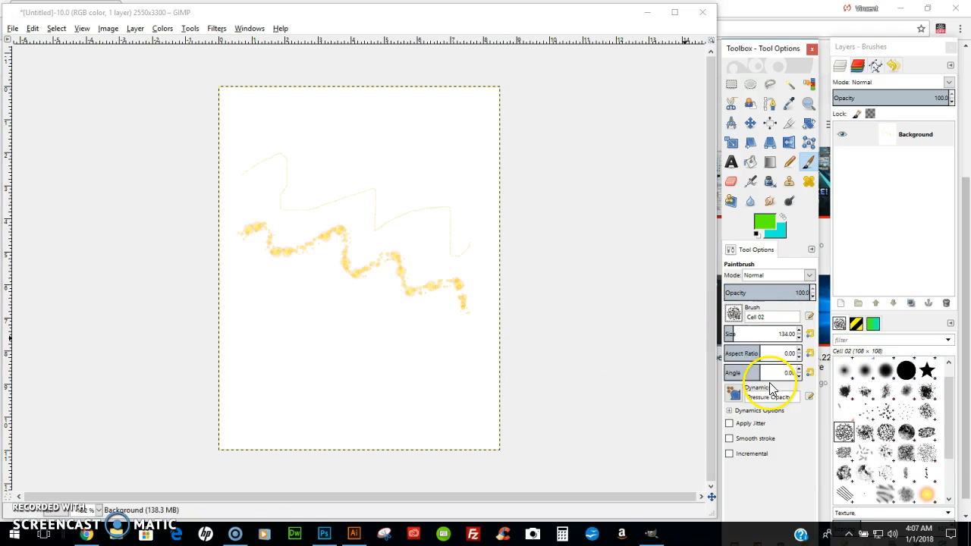
mouse_move(241, 145)
mouse_down()
mouse_move(269, 130)
mouse_move(306, 145)
mouse_move(415, 151)
mouse_move(432, 180)
mouse_move(479, 218)
mouse_up()
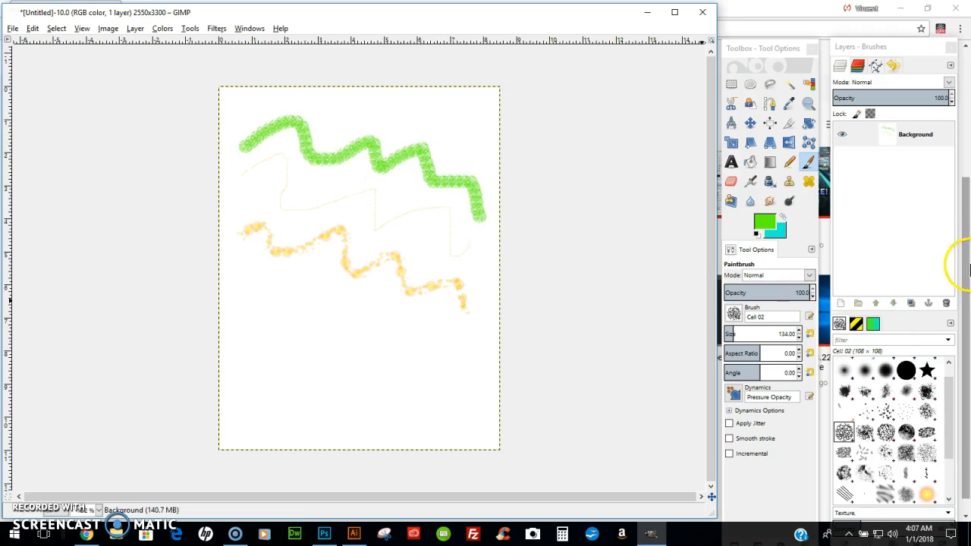
- Airbrush a diagonal green stroke below the zigzags, using the 2. Hardness 075 brush at size 161
click(747, 182)
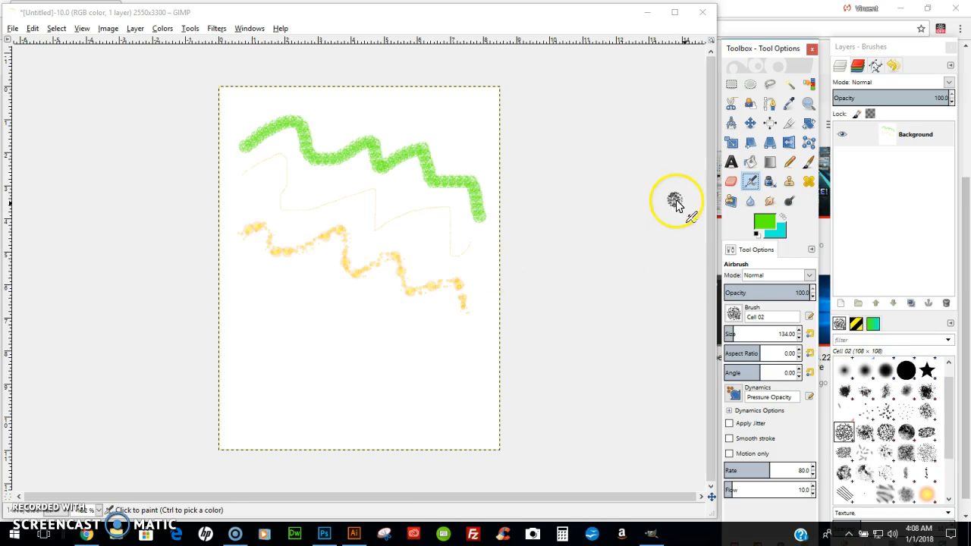
click(738, 317)
double_click(758, 353)
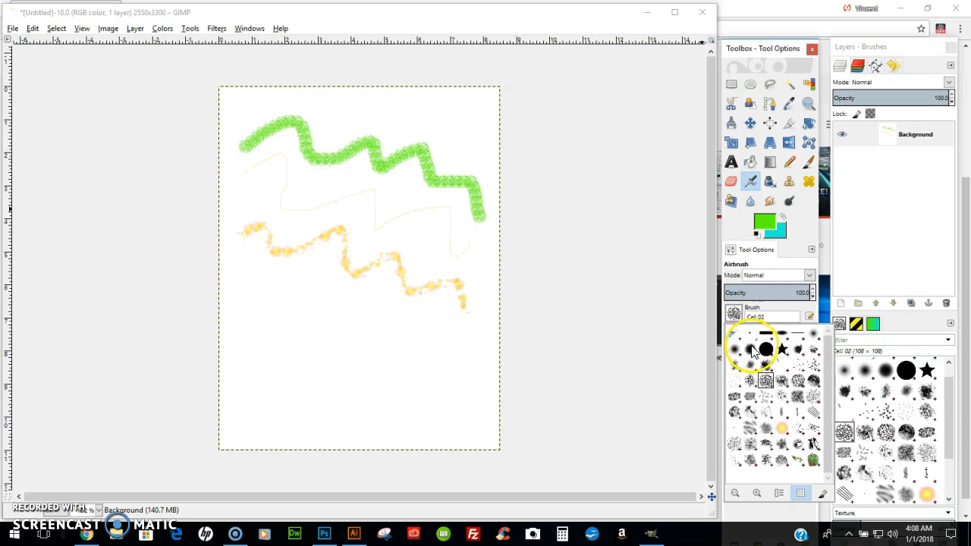
click(799, 331)
click(799, 331)
click(798, 331)
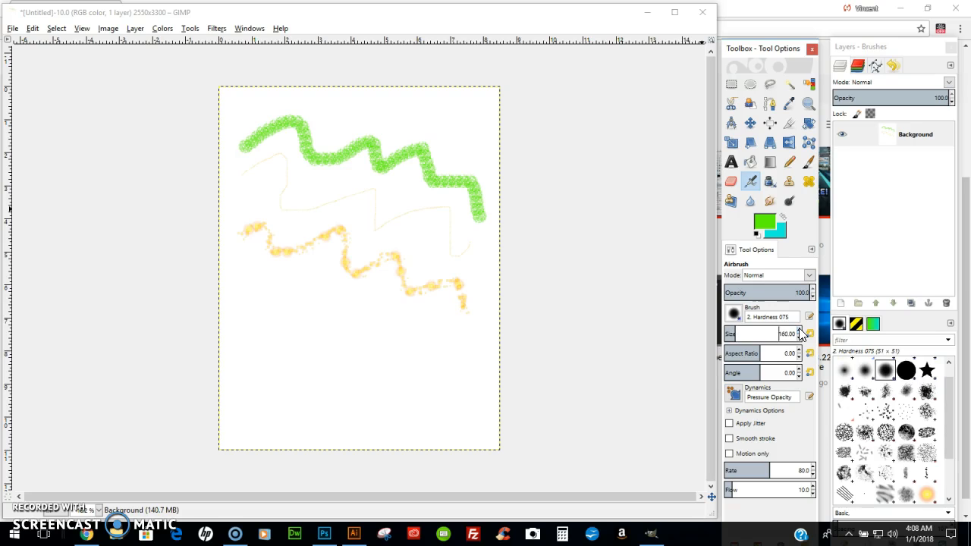
drag(246, 274, 448, 378)
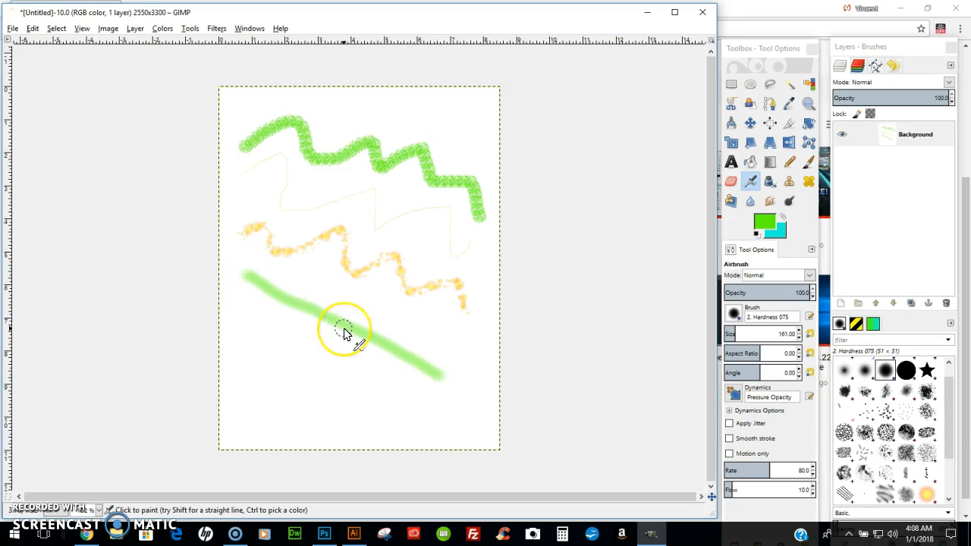
key(ctrl)
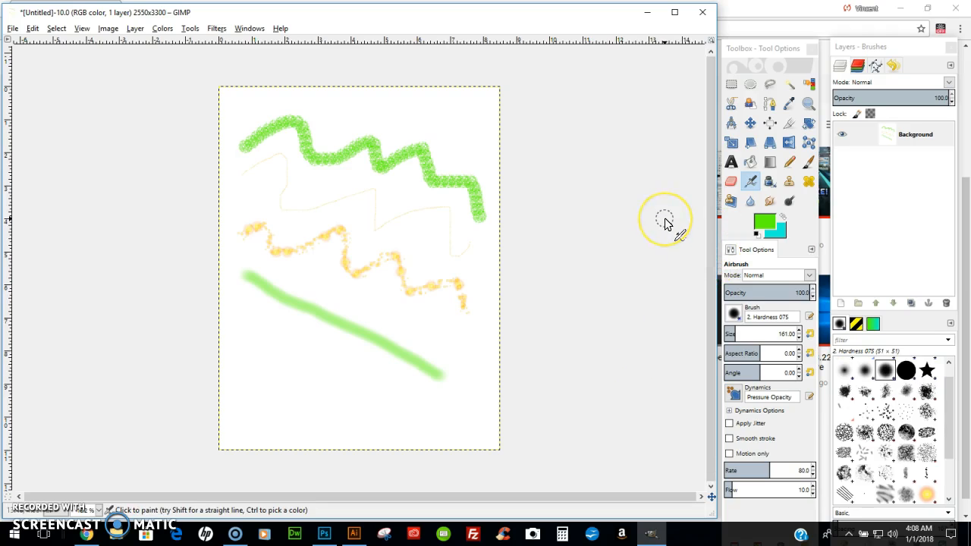
- Lower the foreground colour's brightness value to 86 (4dda00) and airbrush a darker green band along the diagonal stroke's upper edge
click(808, 103)
click(328, 324)
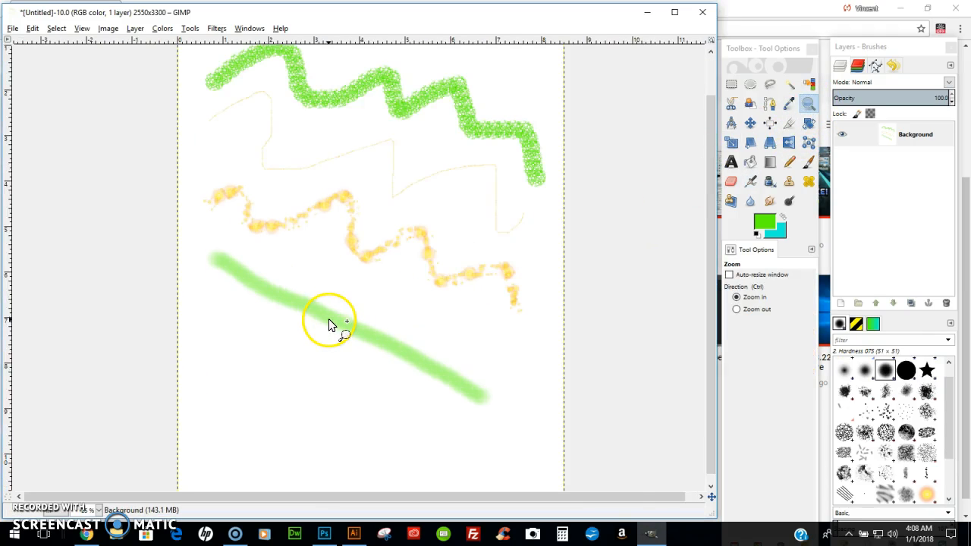
click(328, 324)
click(329, 325)
click(328, 325)
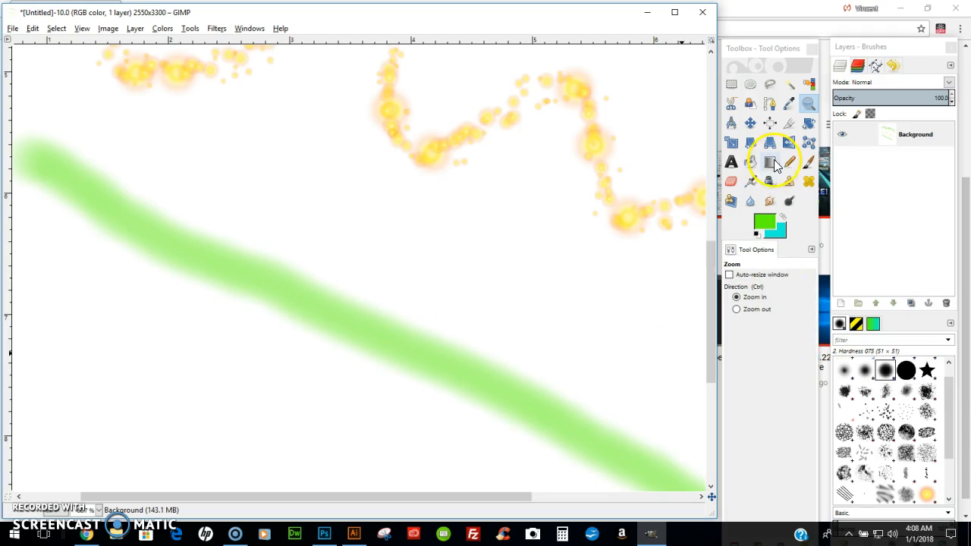
click(751, 182)
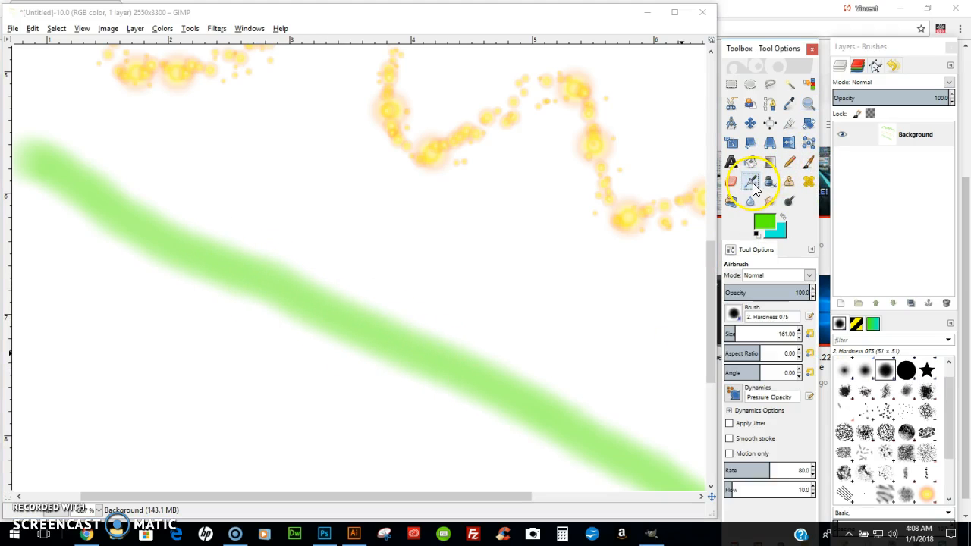
click(771, 224)
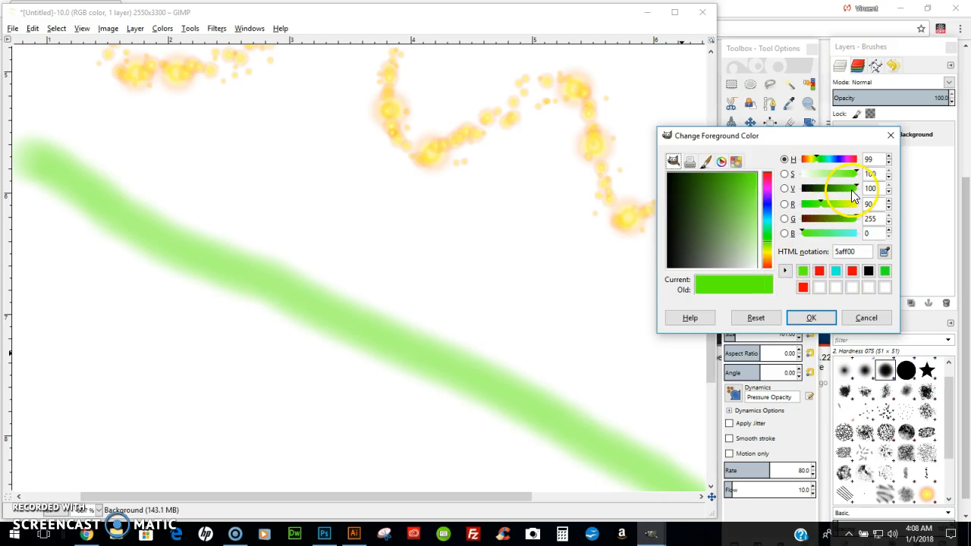
drag(854, 186, 848, 188)
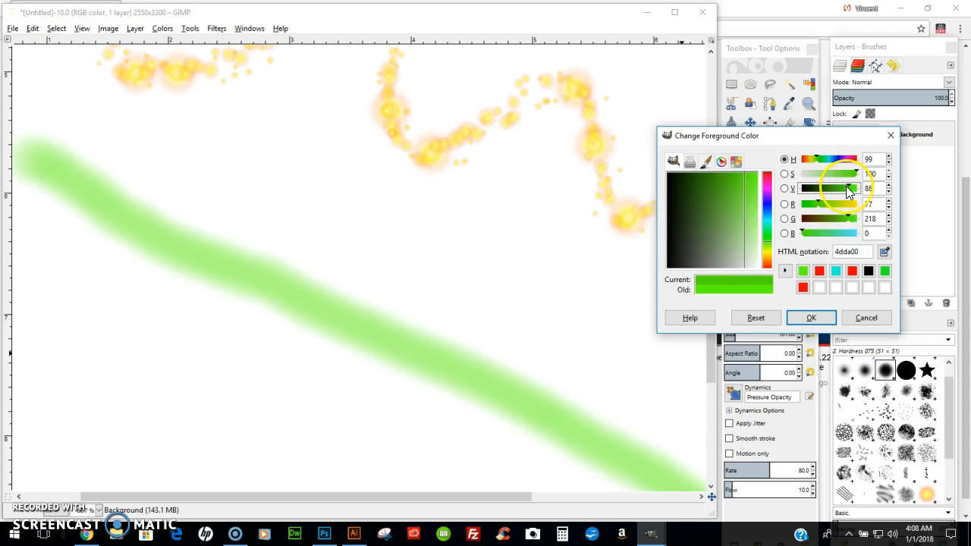
click(810, 318)
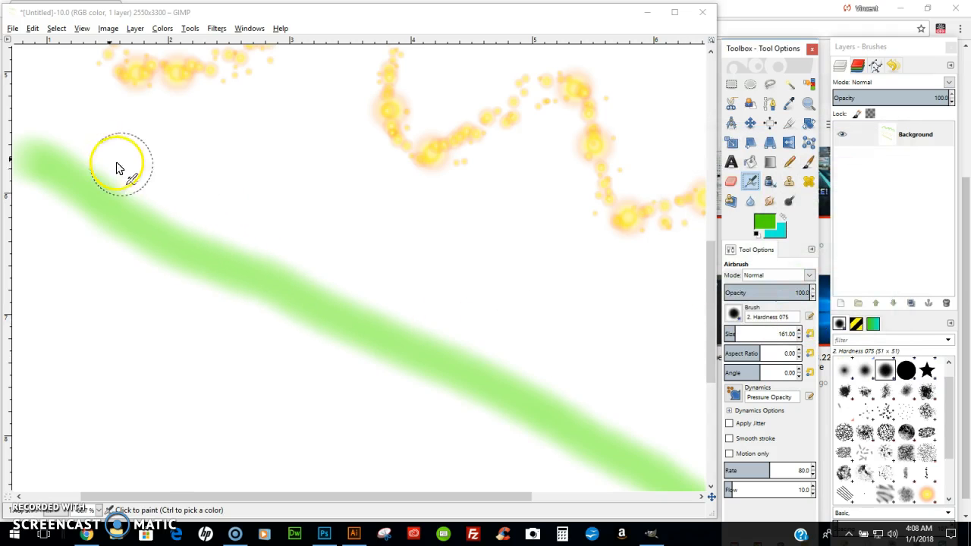
mouse_move(63, 131)
mouse_down()
mouse_move(163, 204)
mouse_move(266, 257)
mouse_up()
drag(323, 285, 395, 317)
drag(466, 344, 665, 455)
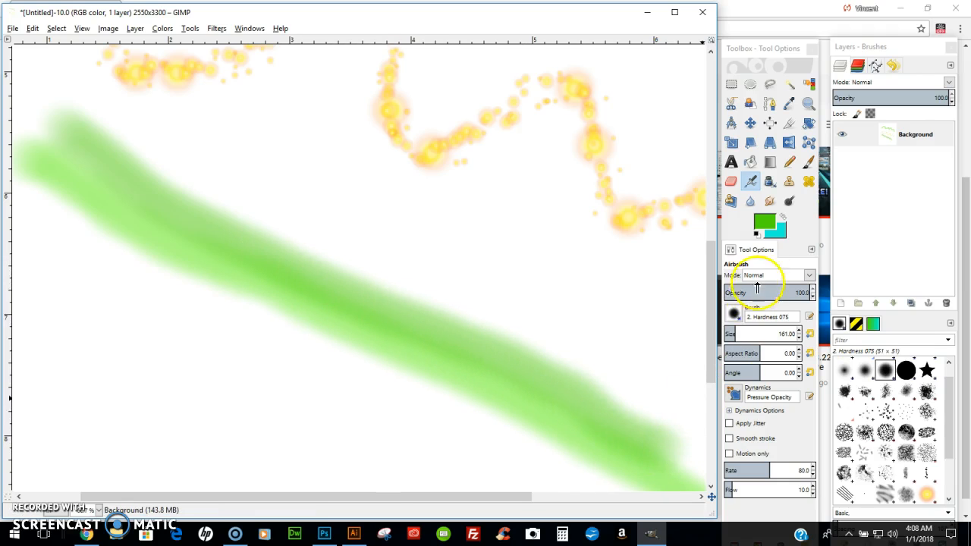
- Darken the foreground green further and airbrush repeated passes along the upper edge of the diagonal band for shading
click(764, 220)
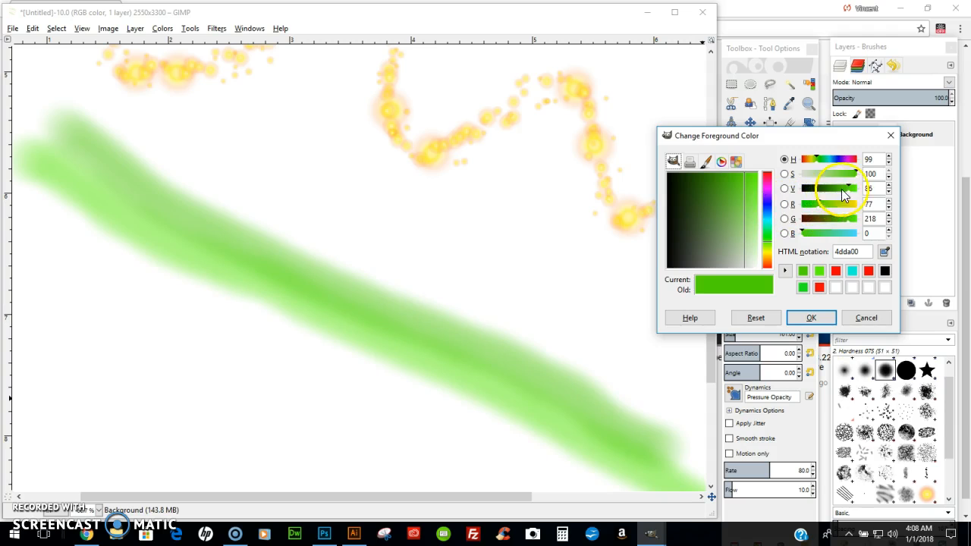
drag(848, 187, 839, 187)
click(811, 317)
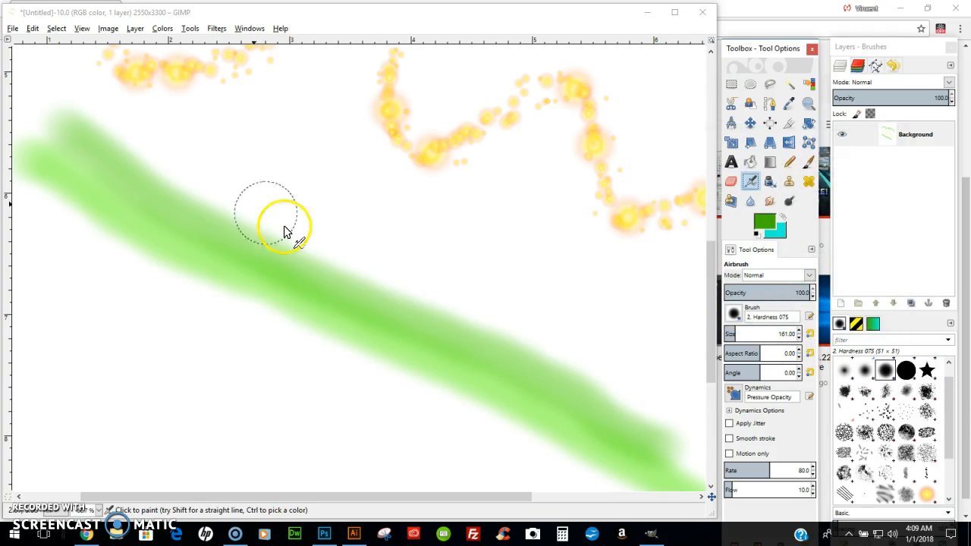
drag(113, 109, 230, 190)
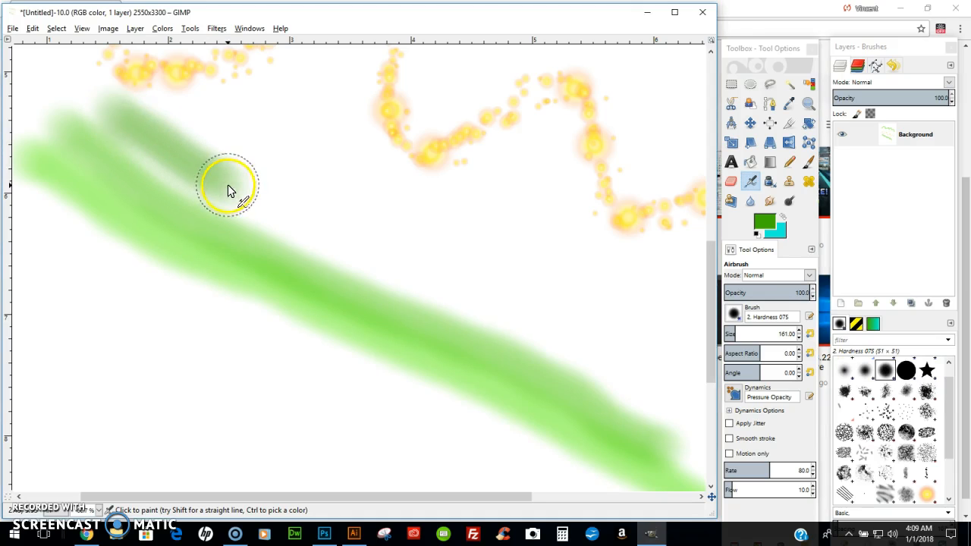
mouse_move(278, 219)
mouse_down()
mouse_move(411, 281)
mouse_move(285, 241)
mouse_move(231, 191)
mouse_move(237, 207)
mouse_move(302, 248)
mouse_move(616, 378)
mouse_move(665, 416)
mouse_move(542, 348)
mouse_move(240, 241)
mouse_move(120, 132)
mouse_up()
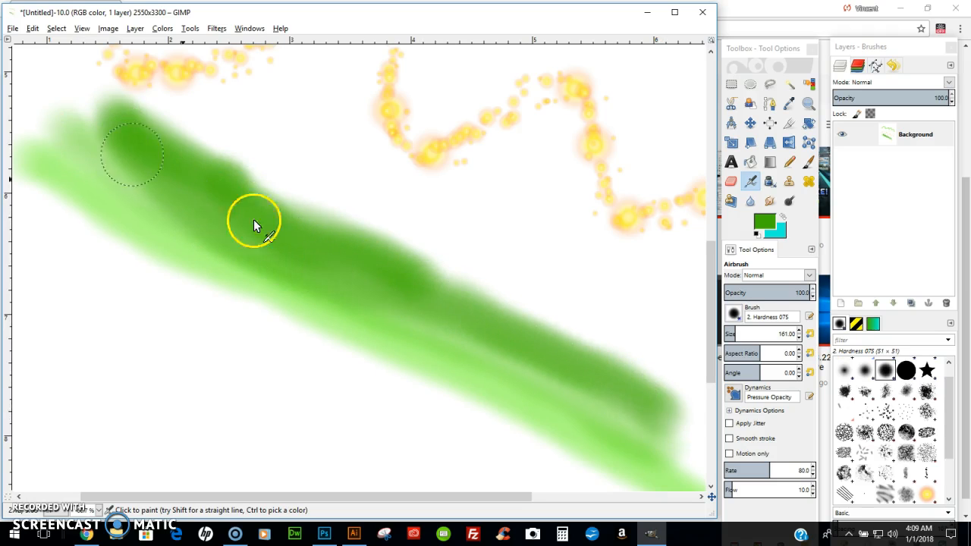
drag(253, 219, 515, 337)
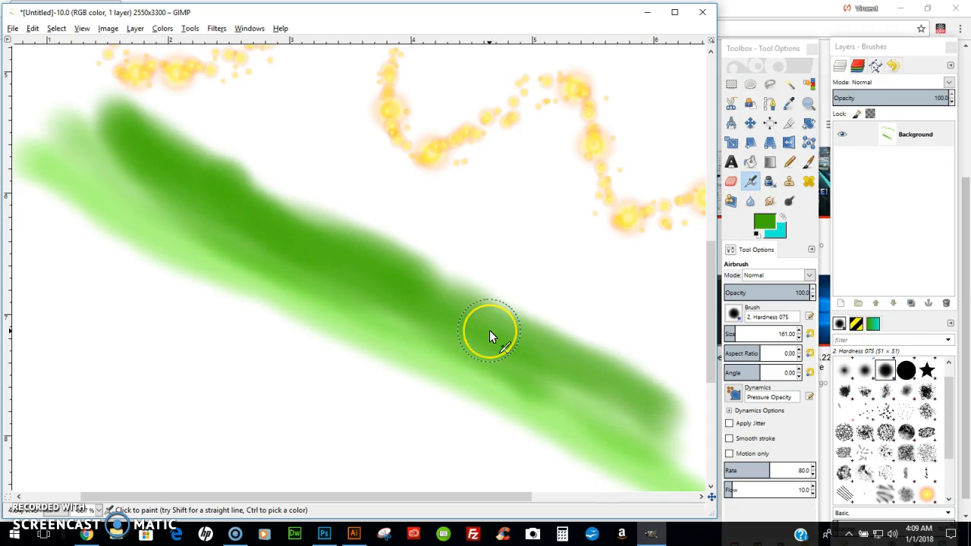
key(ctrl)
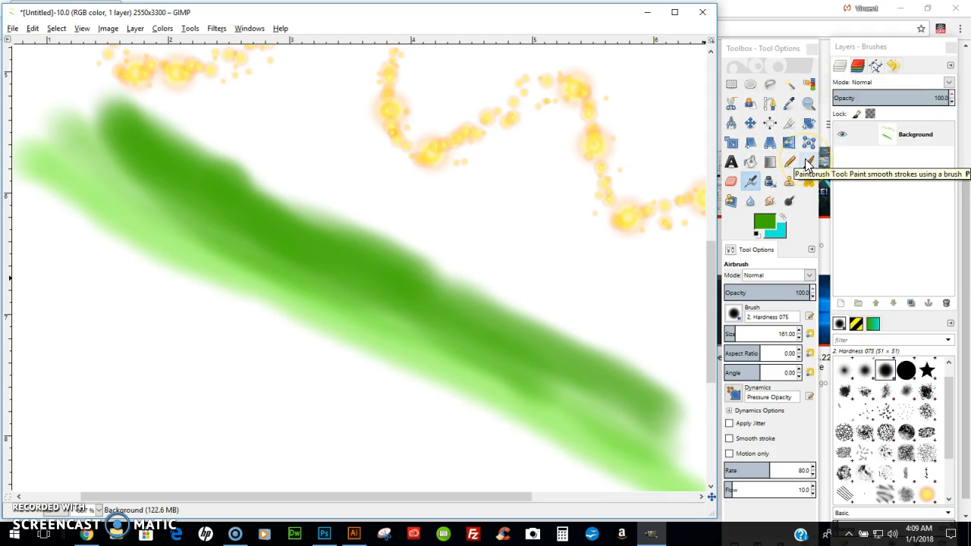
- Set the Zoom tool to zoom out with window auto-resizing on, and examine the painted strokes across the full page width
click(808, 103)
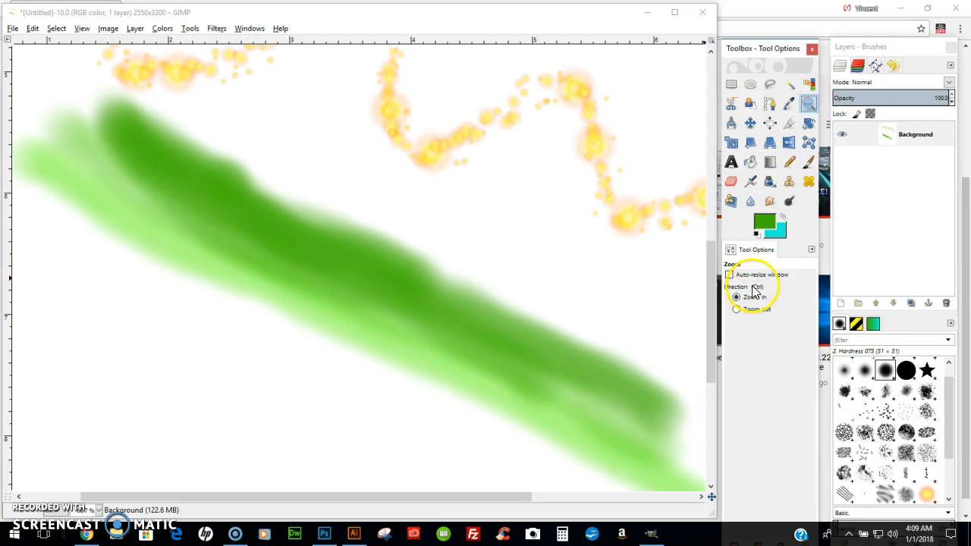
click(751, 309)
click(583, 308)
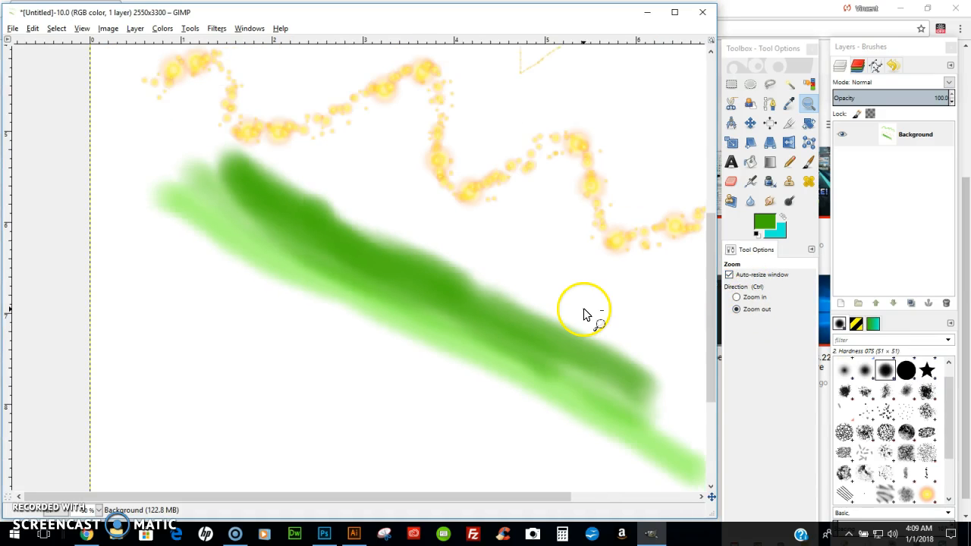
click(583, 307)
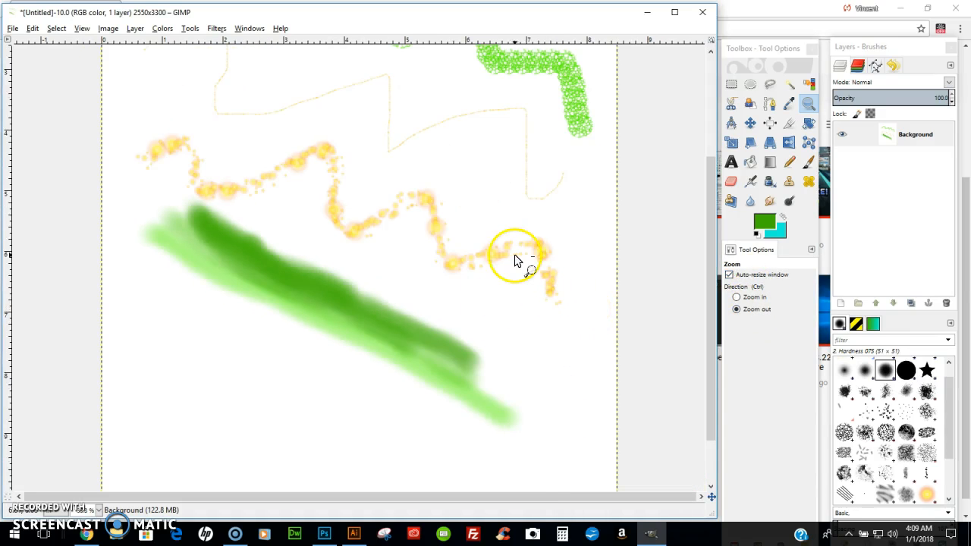
scroll(532, 302, up, 3)
scroll(544, 303, down, 4)
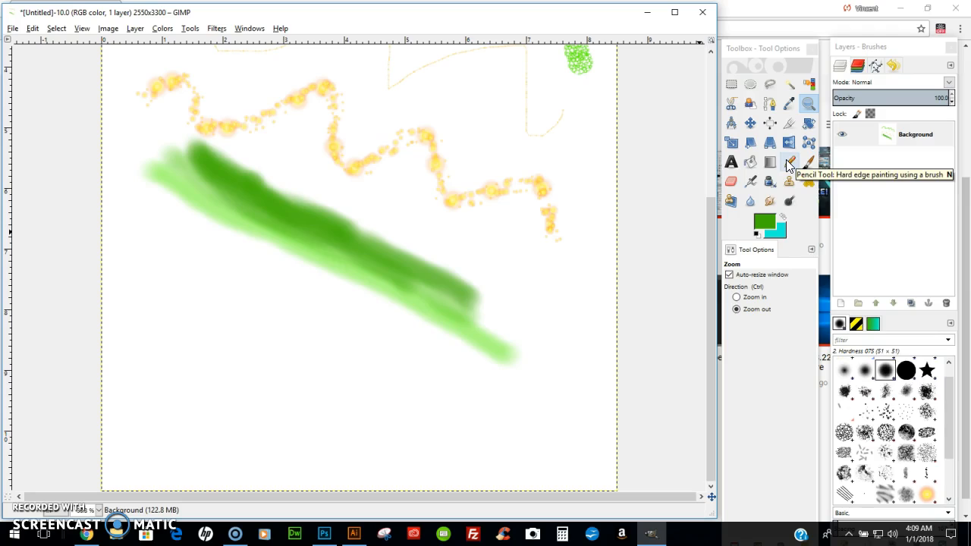
- Reactivate the Airbrush tool and compare the airbrushed diagonal band with the zigzag strokes above it
click(750, 183)
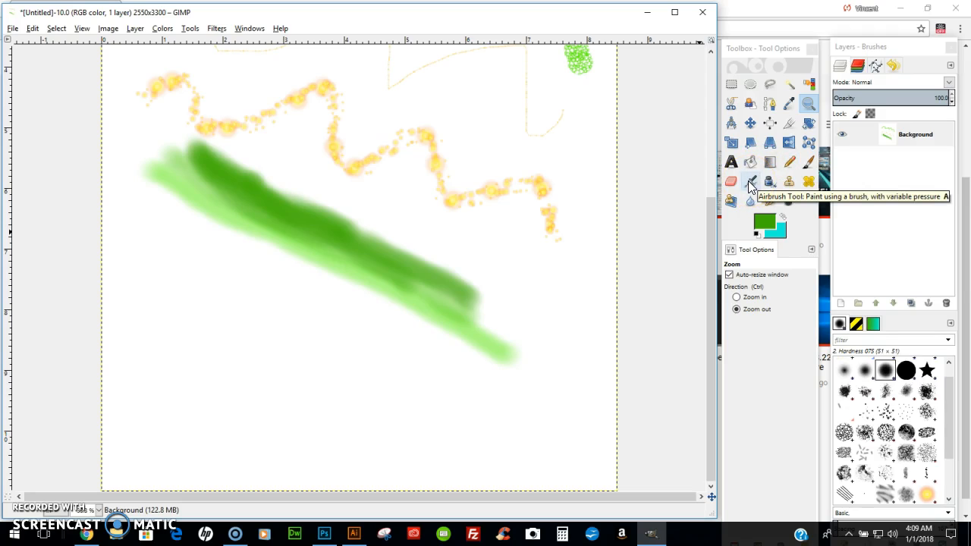
click(747, 181)
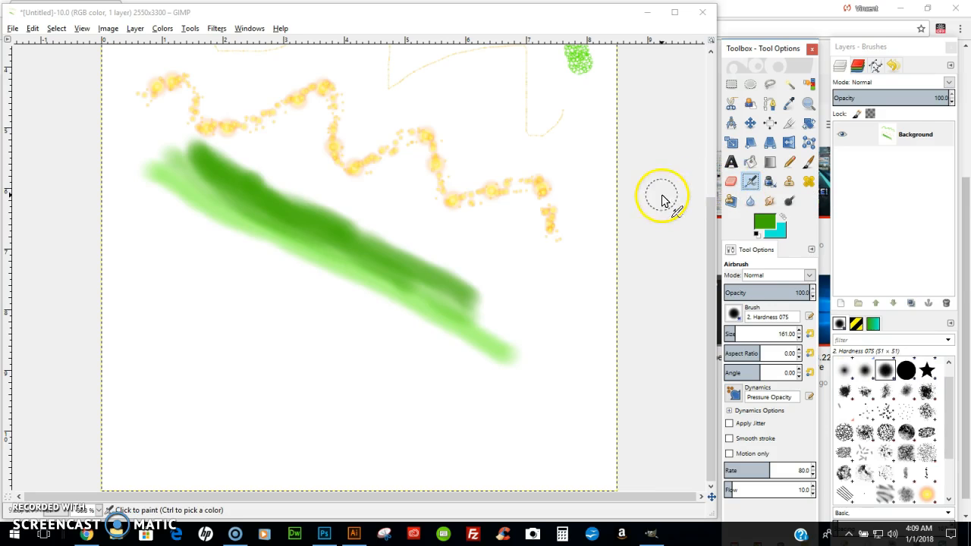
scroll(660, 200, up, 5)
scroll(661, 204, down, 2)
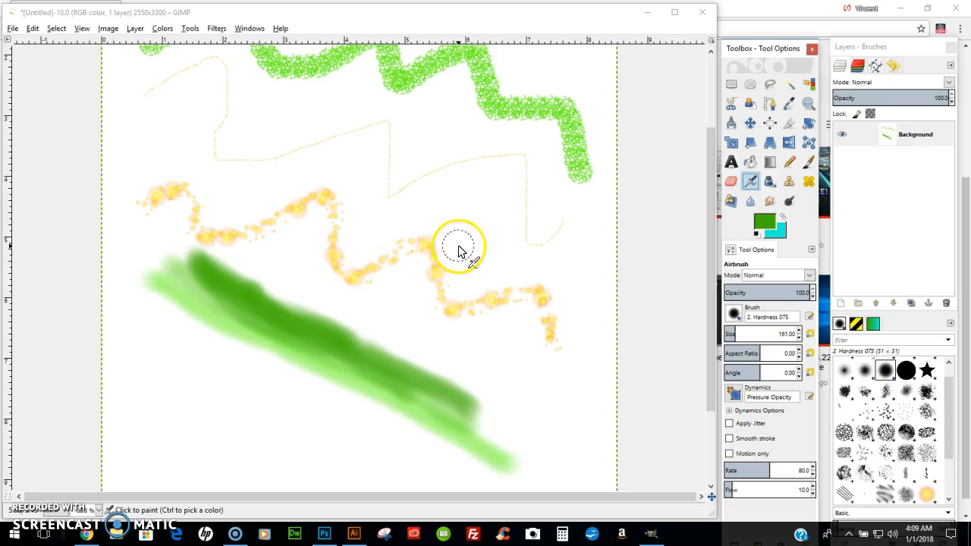